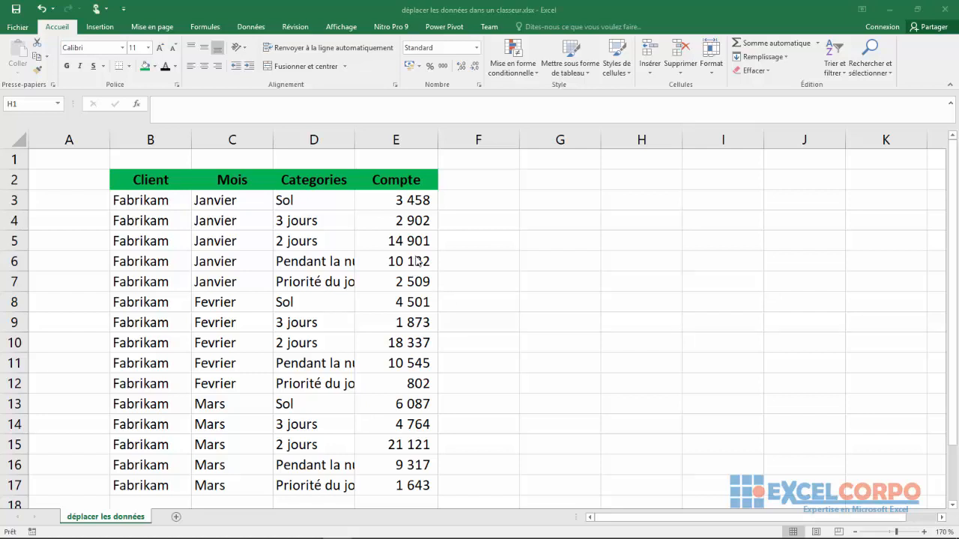
# Edit the month in cell C4 and re-enter it as Janvier
pyautogui.click(274, 223)
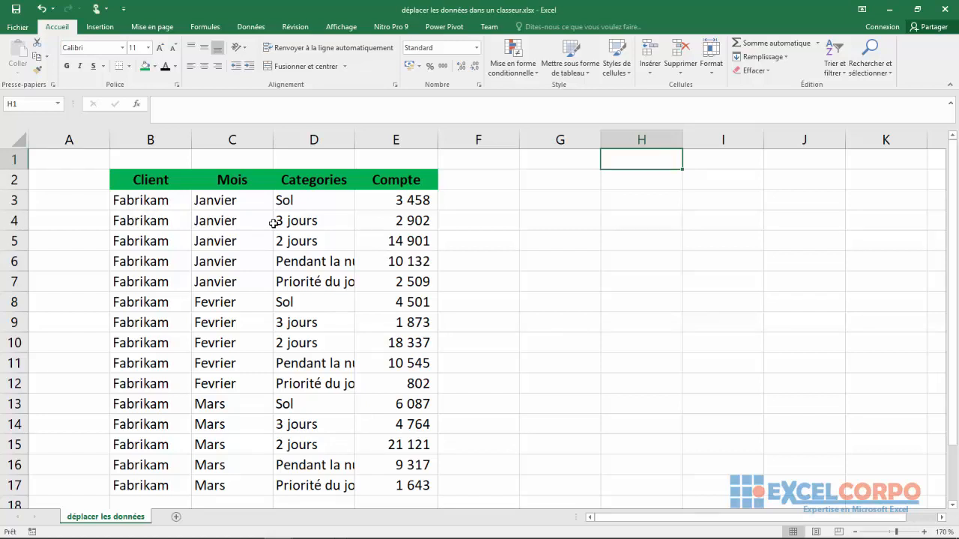
pyautogui.click(220, 223)
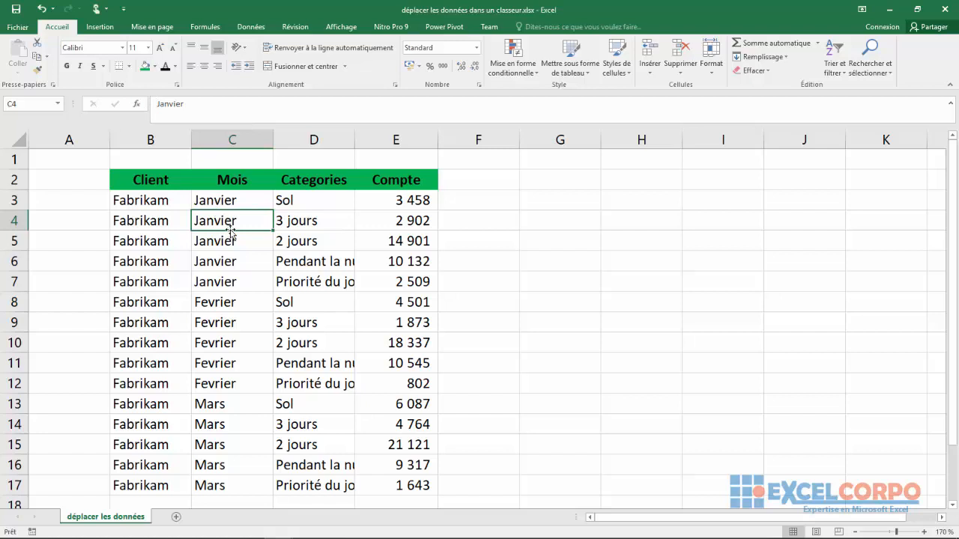
pyautogui.click(195, 115)
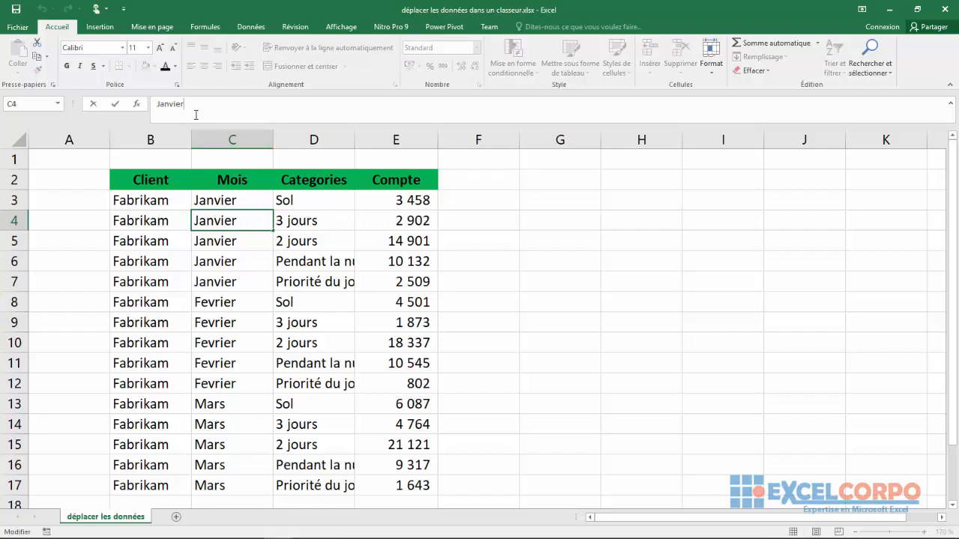
pyautogui.press('BackSpace')
pyautogui.press('BackSpace')
pyautogui.press('BackSpace')
pyautogui.press('BackSpace')
pyautogui.press('BackSpace')
pyautogui.press('BackSpace')
pyautogui.write('a')
pyautogui.press('Return')
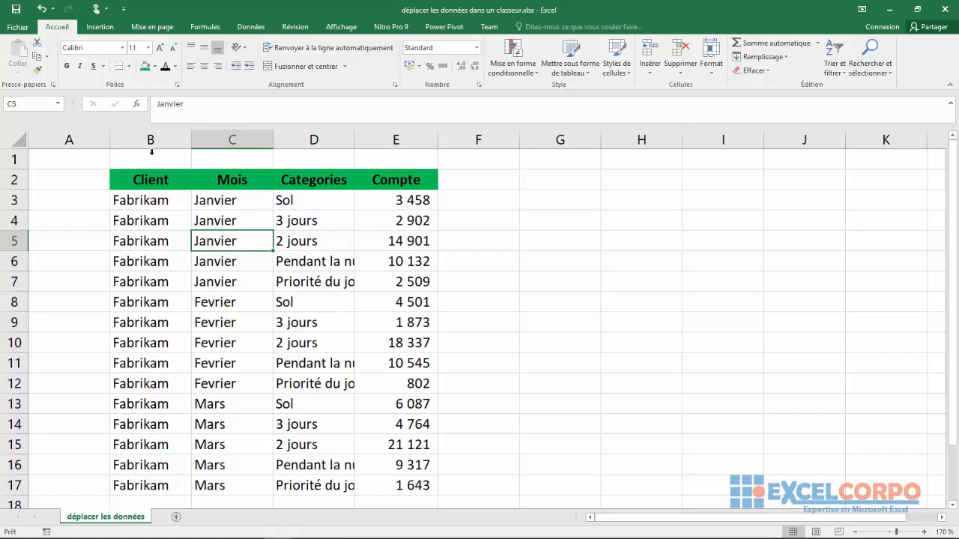
# Select the range B4:D11, clear that selection, and select the single cell E5
pyautogui.moveTo(138, 220); pyautogui.dragTo(287, 360)
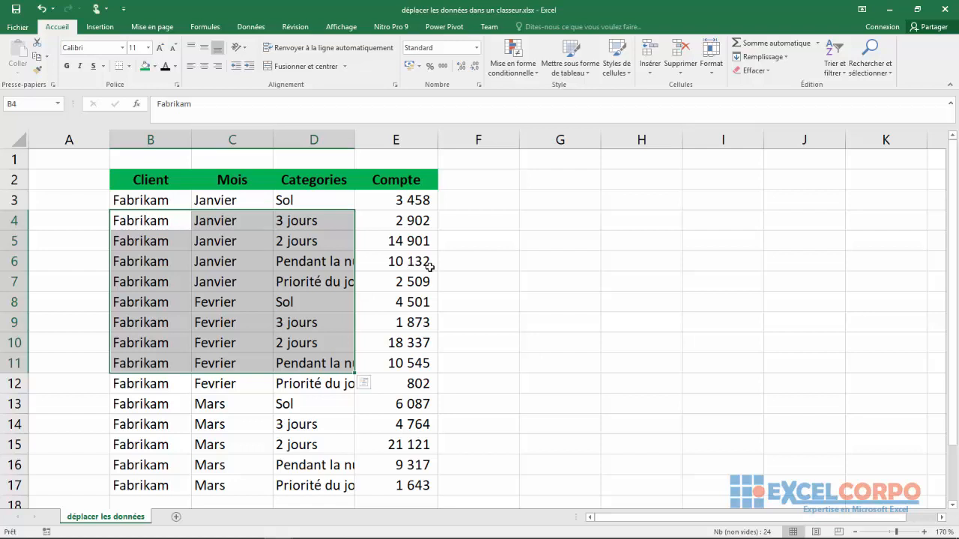
pyautogui.click(481, 261)
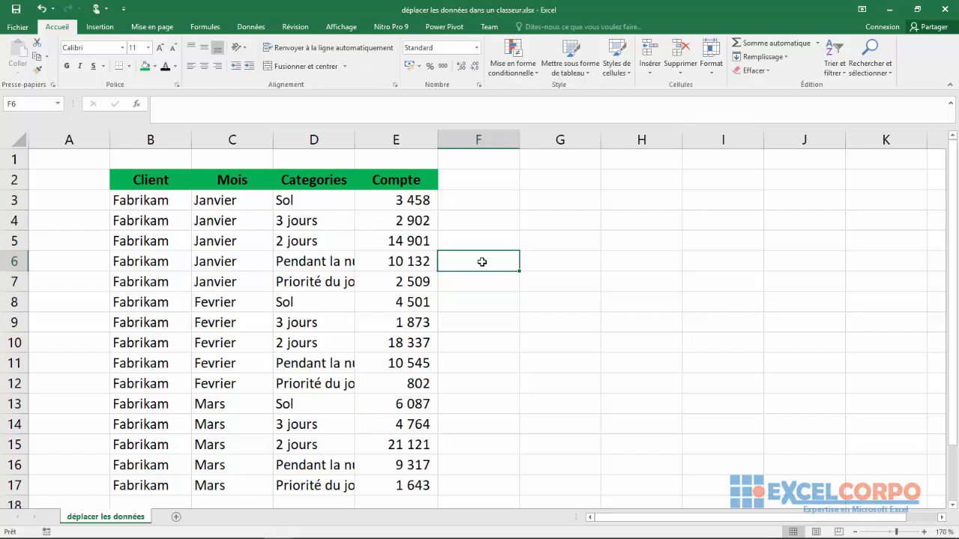
pyautogui.click(391, 233)
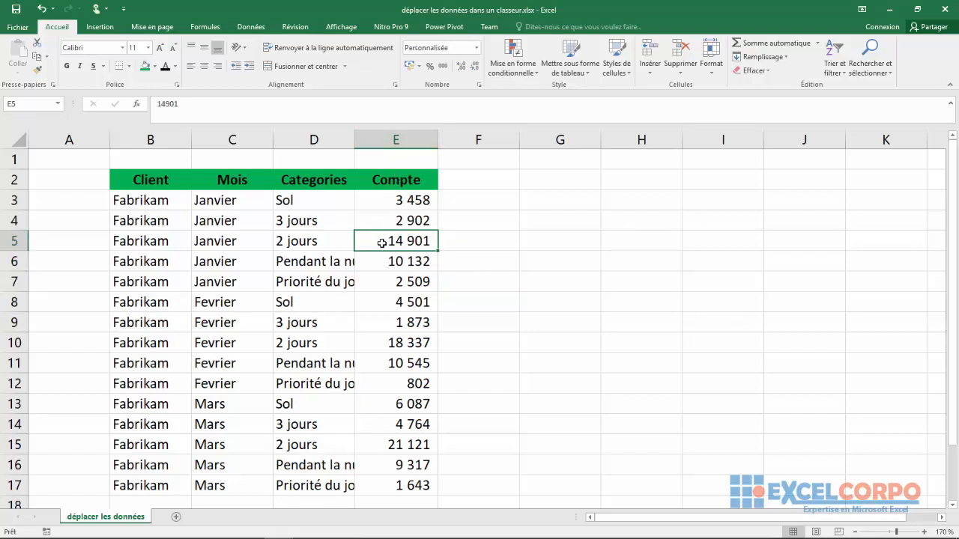
# Go from cell B3 down to B7, select the range B7:E14, and clear the selection
pyautogui.click(148, 200)
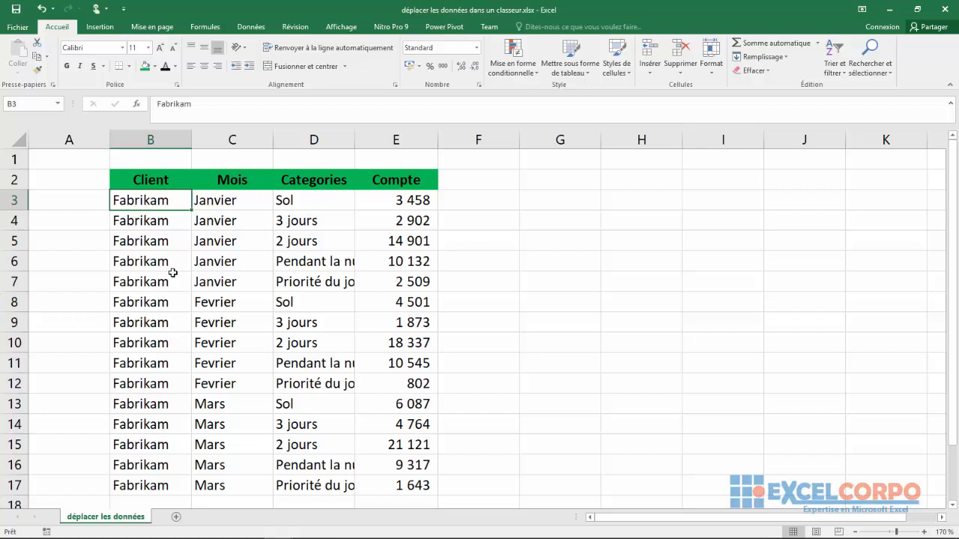
pyautogui.press('Down')
pyautogui.press('Down')
pyautogui.press('Down')
pyautogui.press('Down')
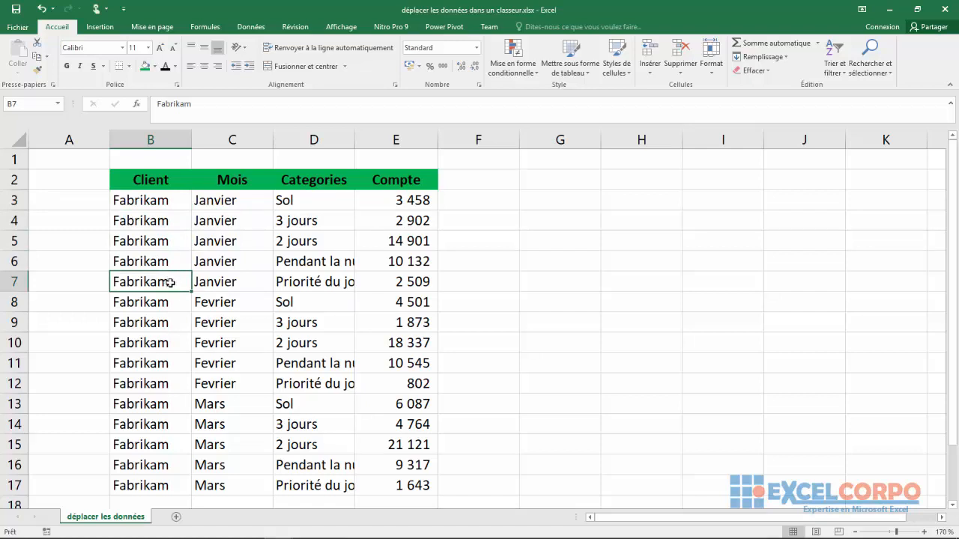
pyautogui.moveTo(169, 282); pyautogui.dragTo(385, 429)
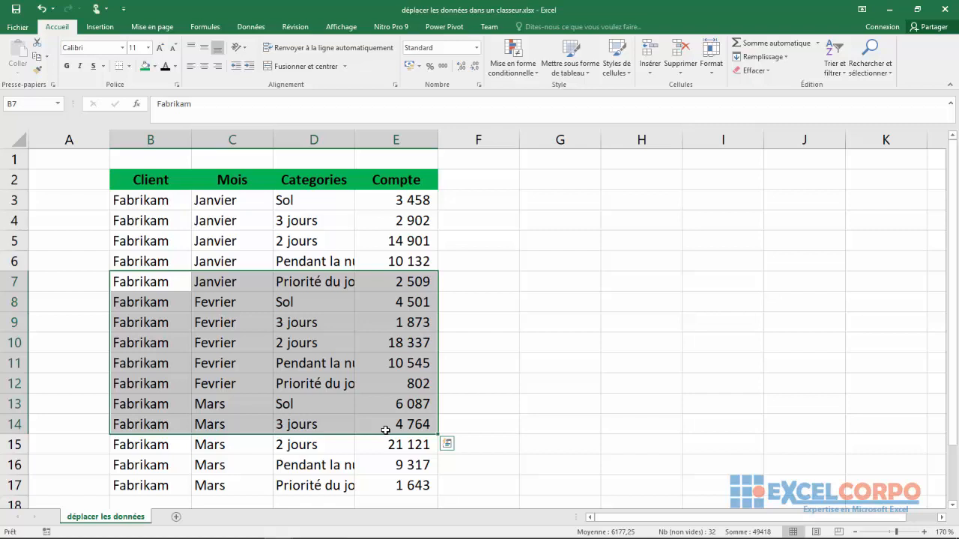
pyautogui.click(441, 390)
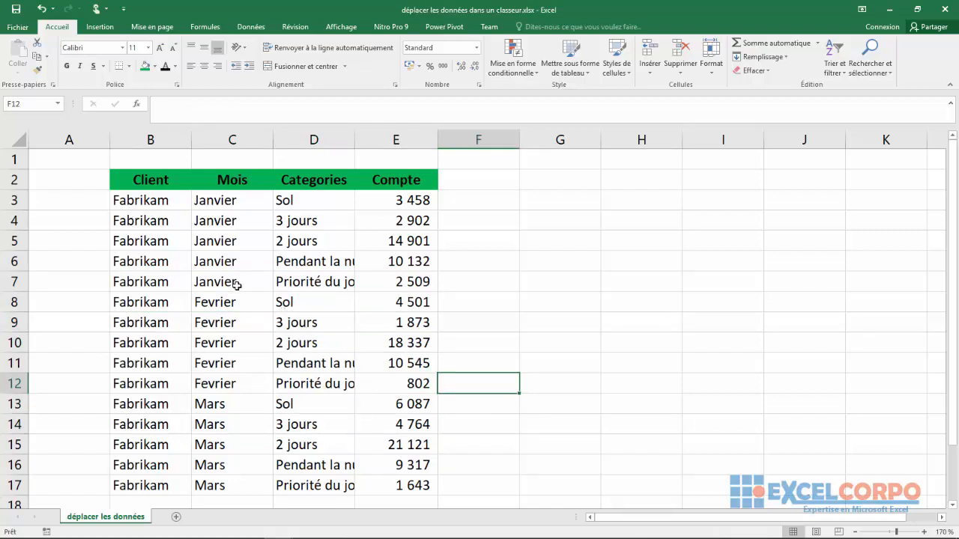
# Select the entire Client column B, followed by the entire Categories column D on its own
pyautogui.click(150, 133)
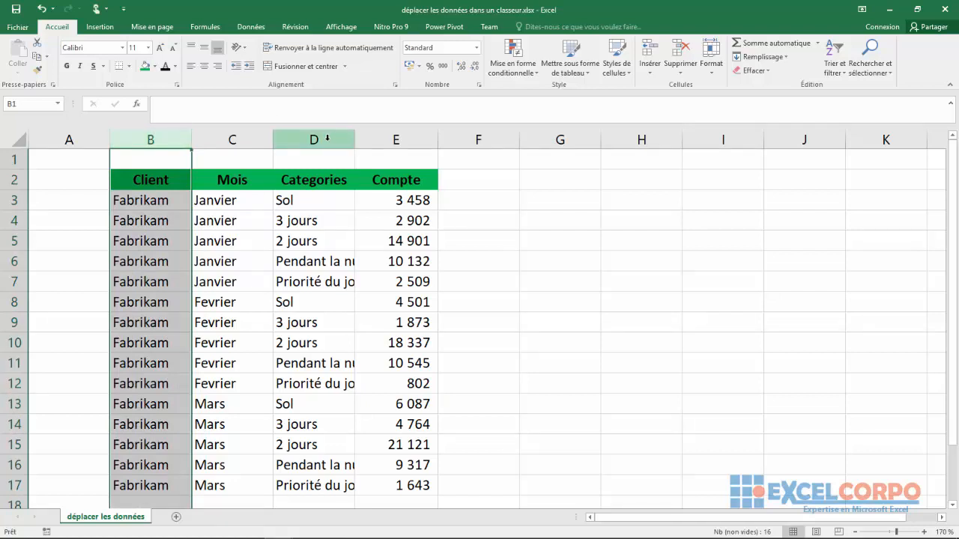
pyautogui.click(328, 140)
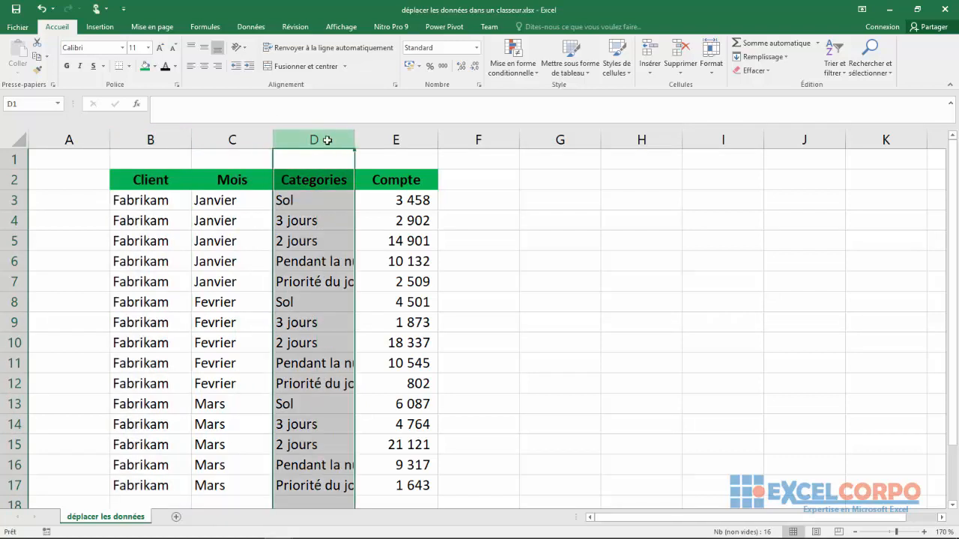
# Select the non-adjacent ranges B3:B17 and D3:D17 together, and clear the selection
pyautogui.click(127, 200)
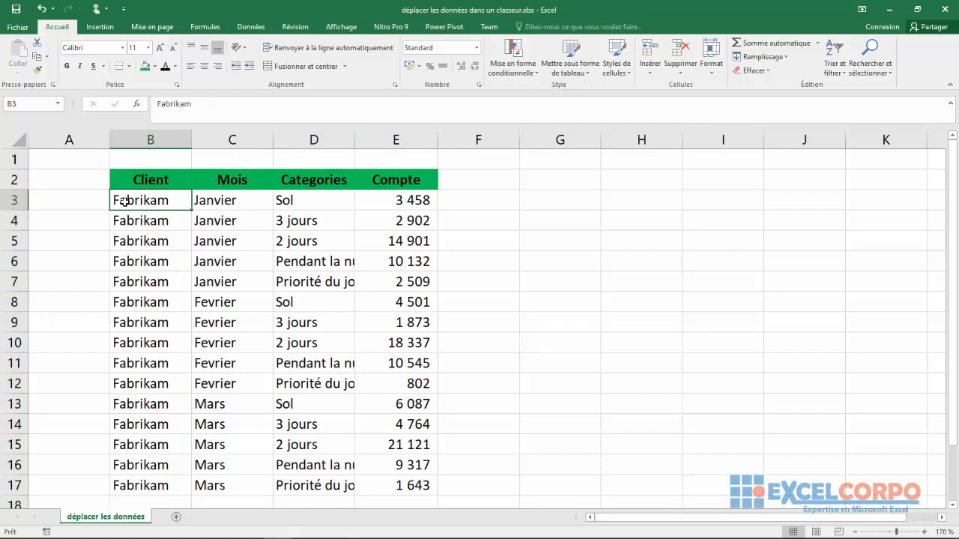
pyautogui.moveTo(126, 201); pyautogui.dragTo(136, 487)
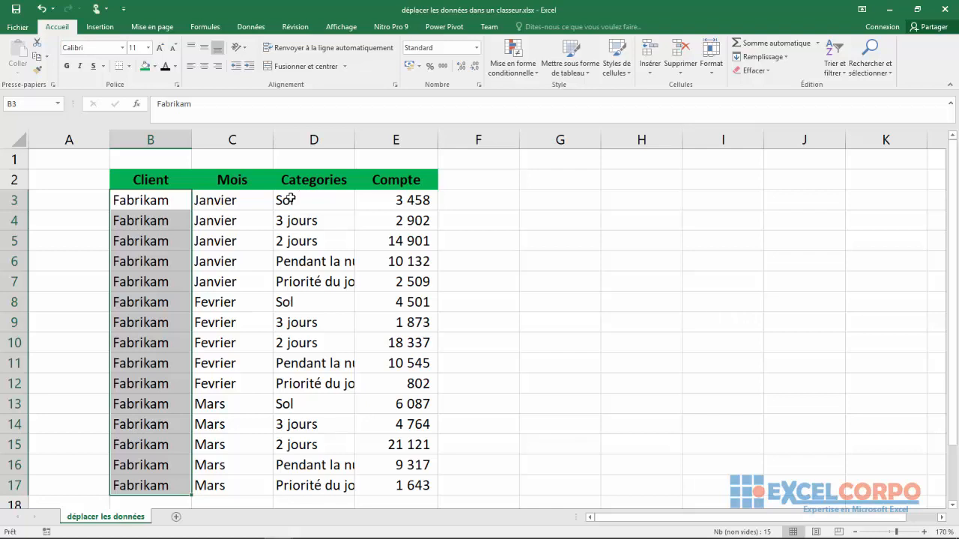
pyautogui.keyDown('ctrl'); pyautogui.moveTo(297, 195); pyautogui.dragTo(299, 233); pyautogui.keyUp('ctrl')
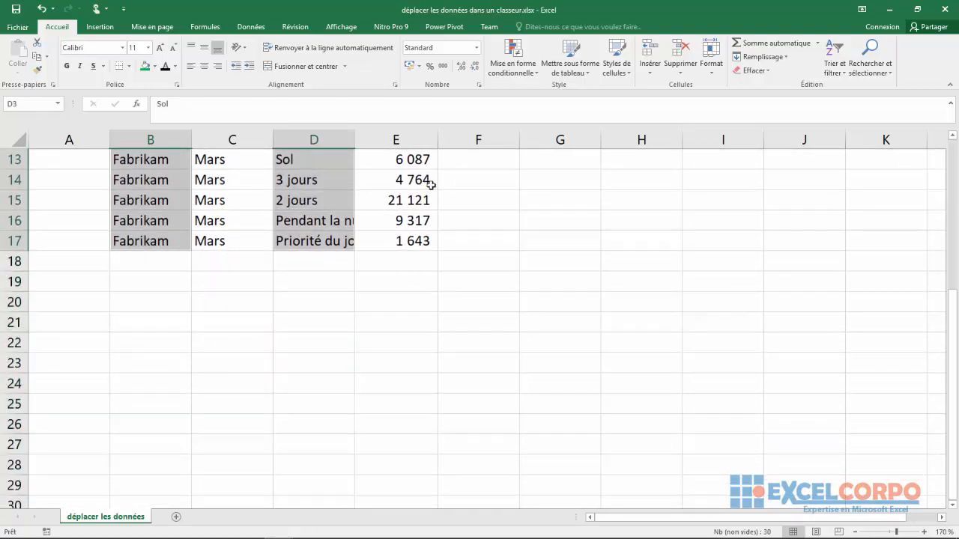
pyautogui.moveTo(954, 332); pyautogui.dragTo(956, 189)
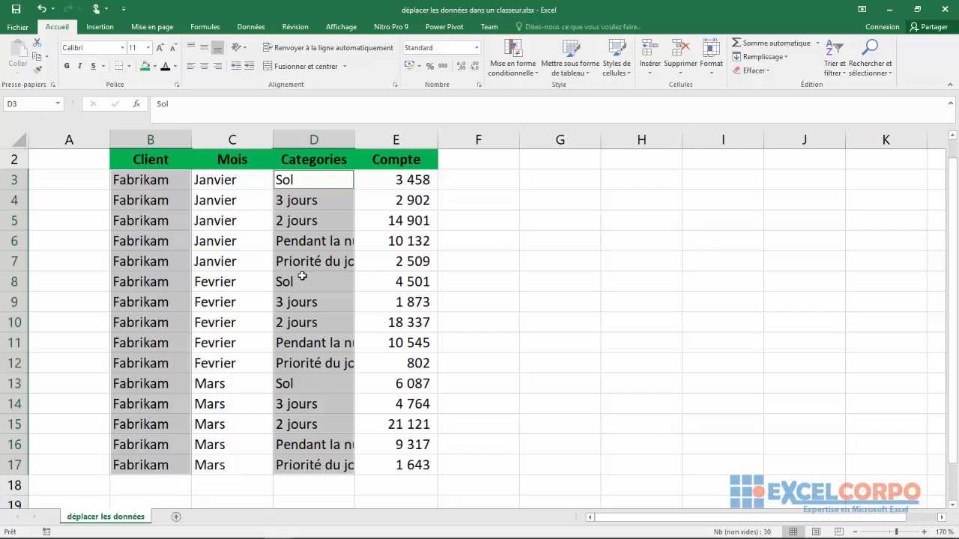
pyautogui.click(552, 241)
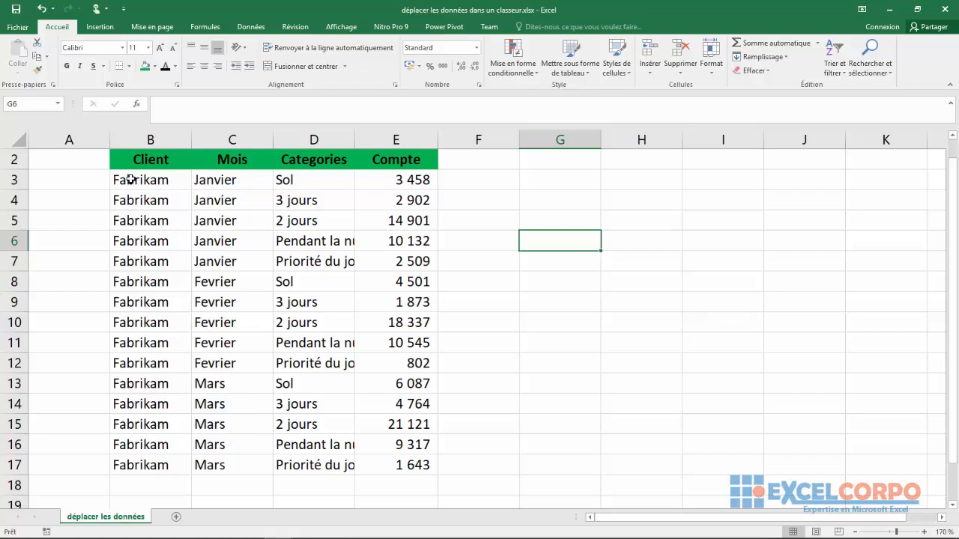
# Select the January block B3:C7 together with the March block B13:C17
pyautogui.moveTo(130, 180); pyautogui.dragTo(225, 197)
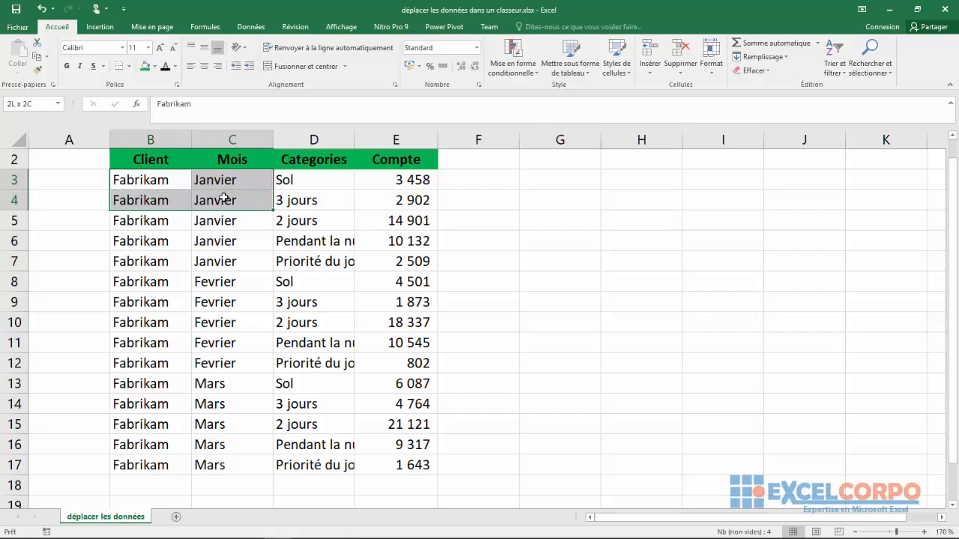
pyautogui.moveTo(216, 232); pyautogui.dragTo(214, 261)
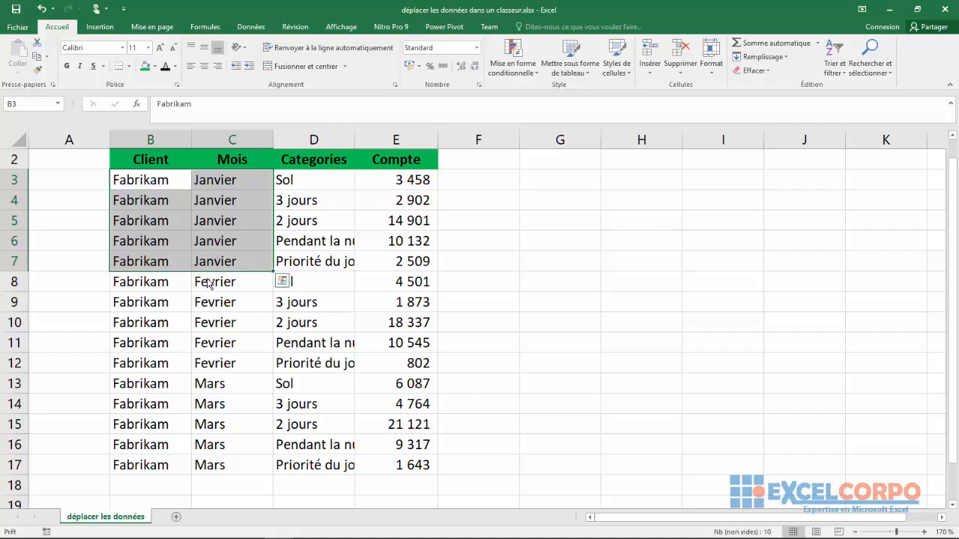
pyautogui.keyDown('ctrl'); pyautogui.click(150, 383); pyautogui.keyUp('ctrl')
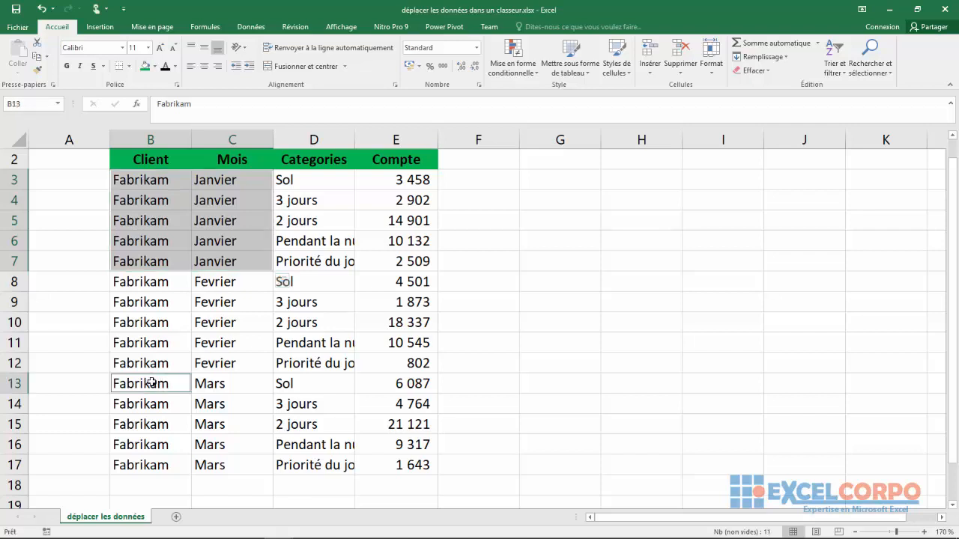
pyautogui.moveTo(150, 382); pyautogui.dragTo(212, 459)
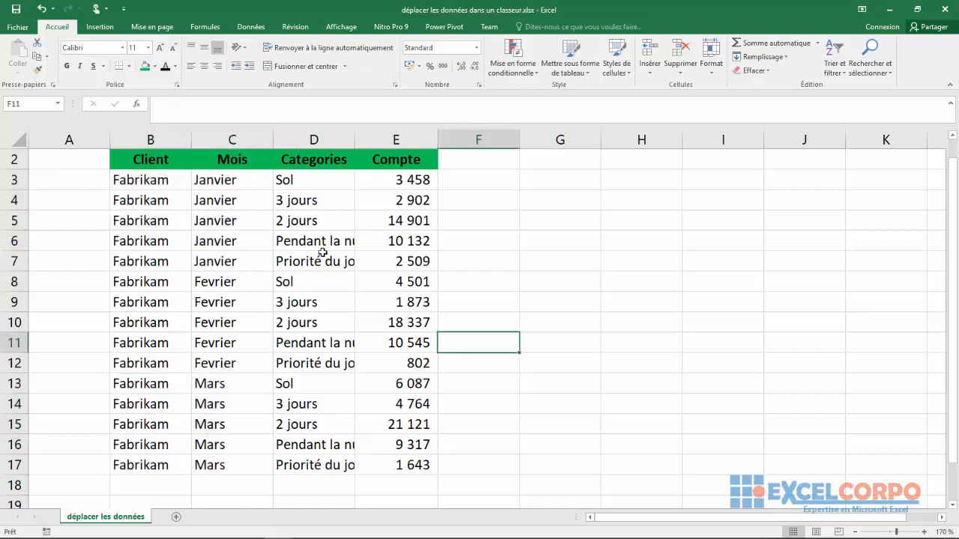
# Select the entire row 2 containing the table headers, and clear the selection
pyautogui.moveTo(953, 222); pyautogui.dragTo(953, 217)
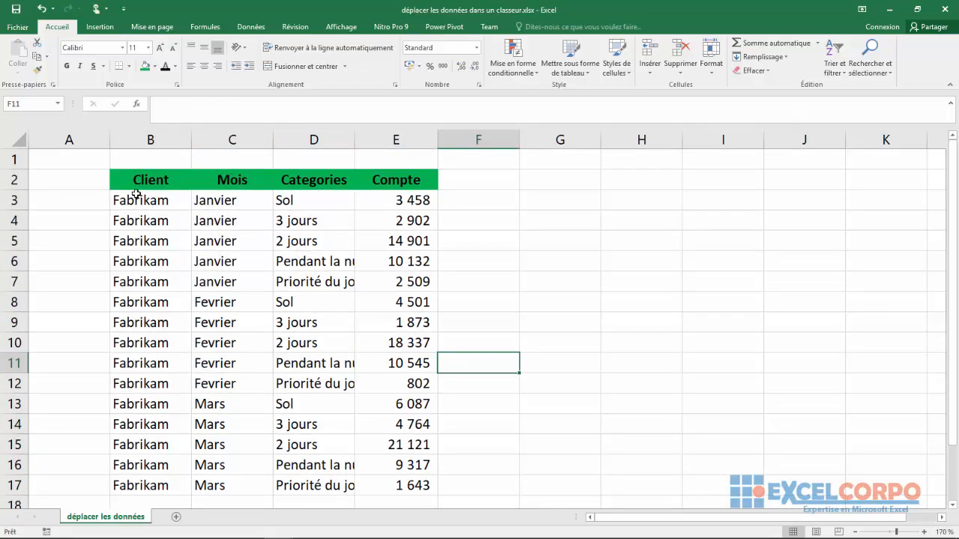
pyautogui.click(22, 180)
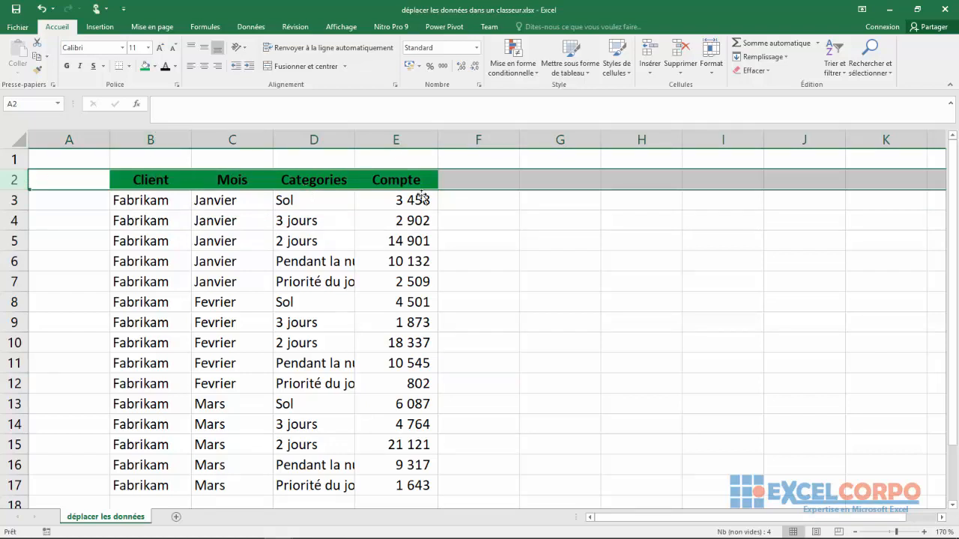
pyautogui.click(492, 205)
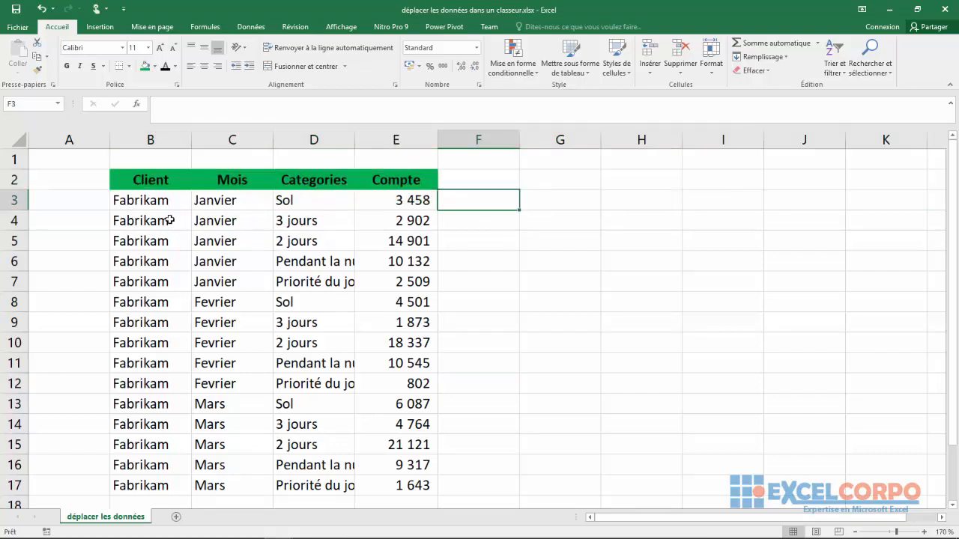
# Try moving the header cells B2:E2 up to row 1, and undo the move
pyautogui.moveTo(138, 173); pyautogui.dragTo(375, 187)
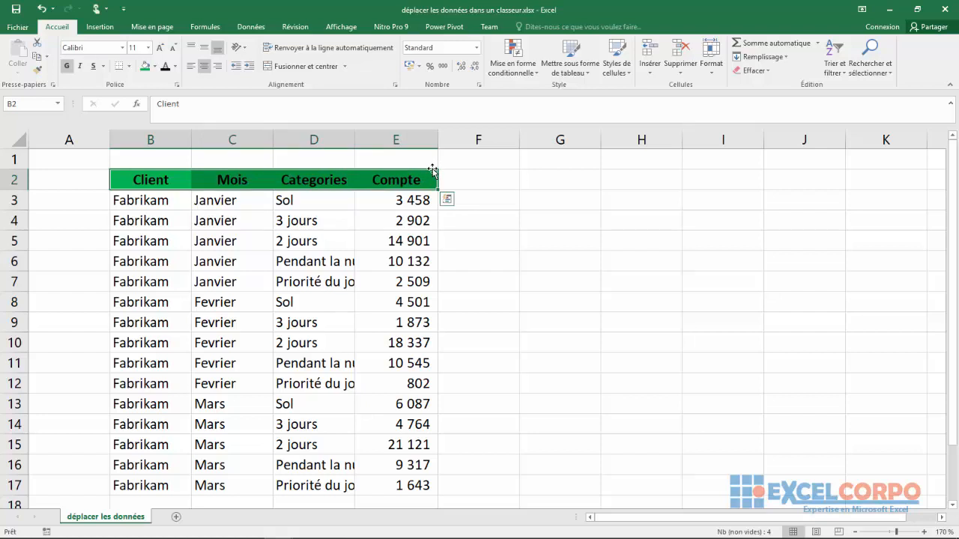
pyautogui.moveTo(432, 169); pyautogui.dragTo(431, 156)
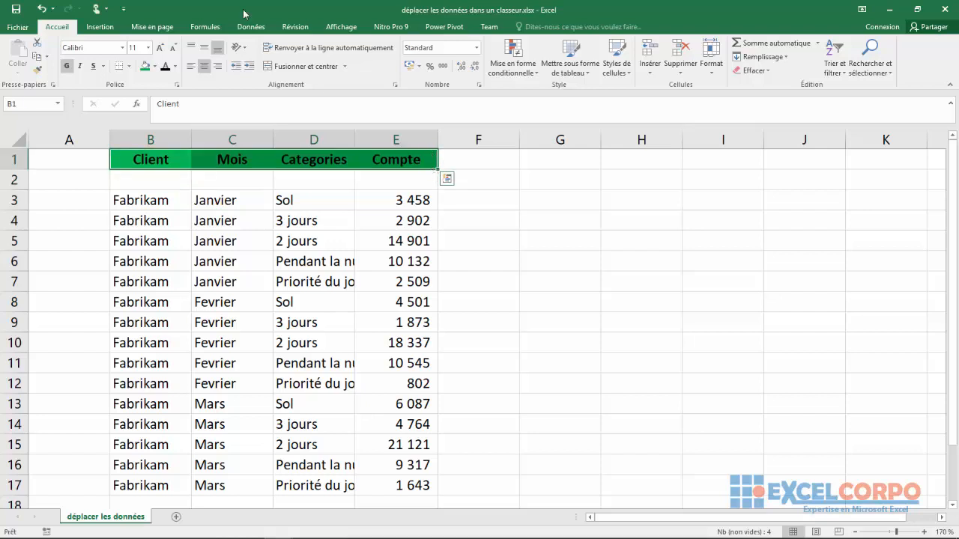
pyautogui.click(41, 8)
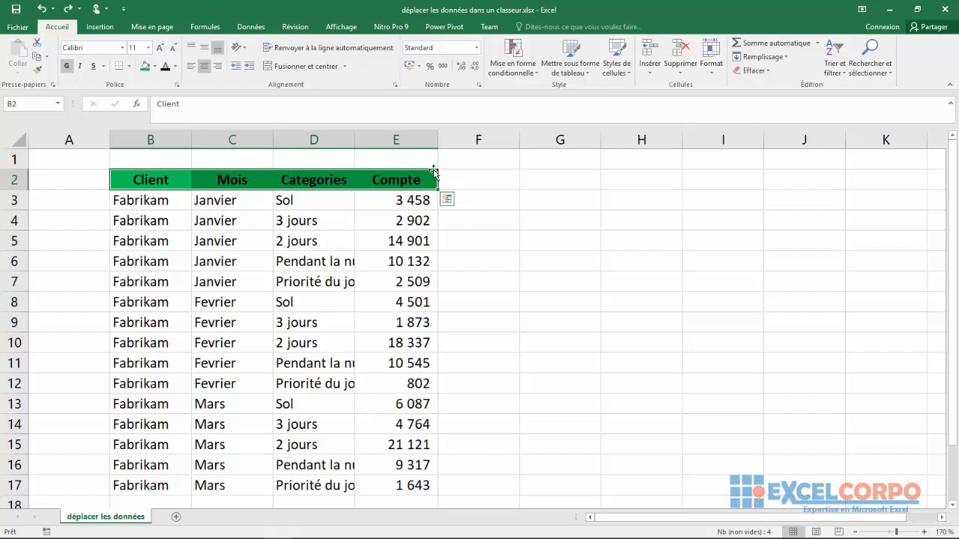
# Move the header cells B2:E2 to G4:J4, and enter 12 in cell G6
pyautogui.moveTo(434, 171); pyautogui.dragTo(773, 218)
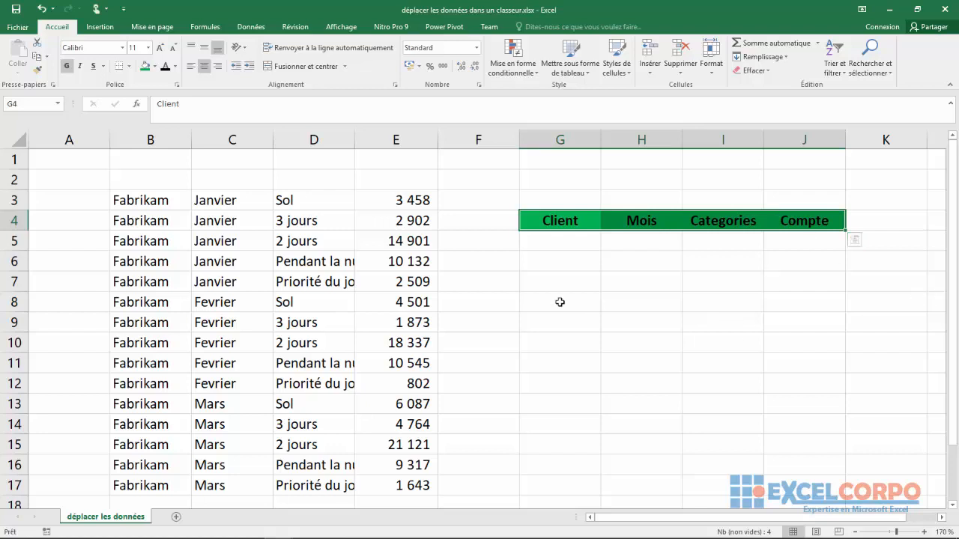
pyautogui.click(542, 271)
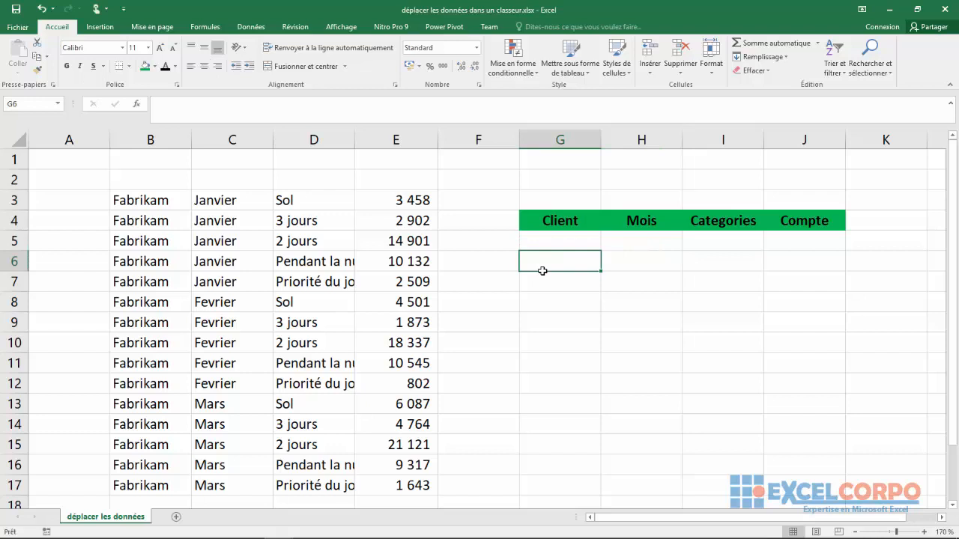
pyautogui.write('12')
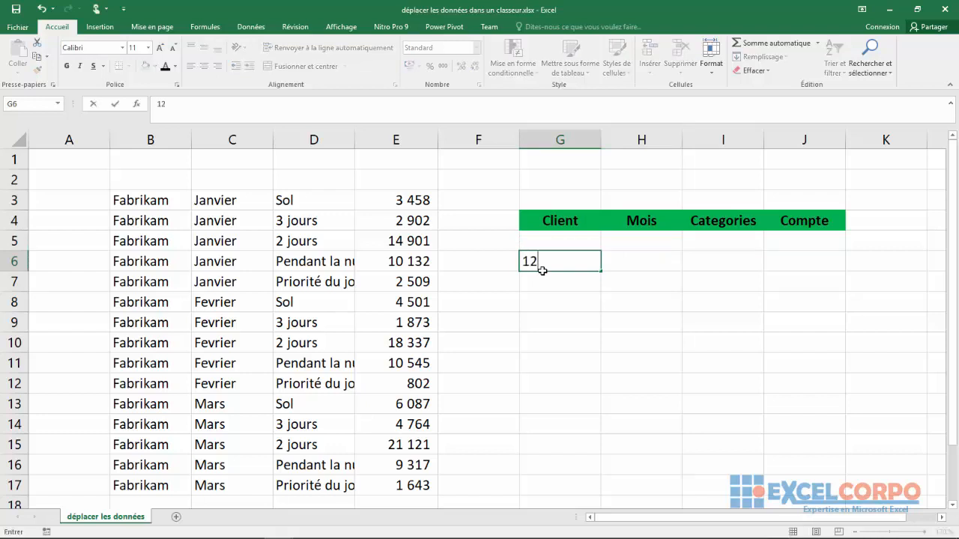
pyautogui.press('Return')
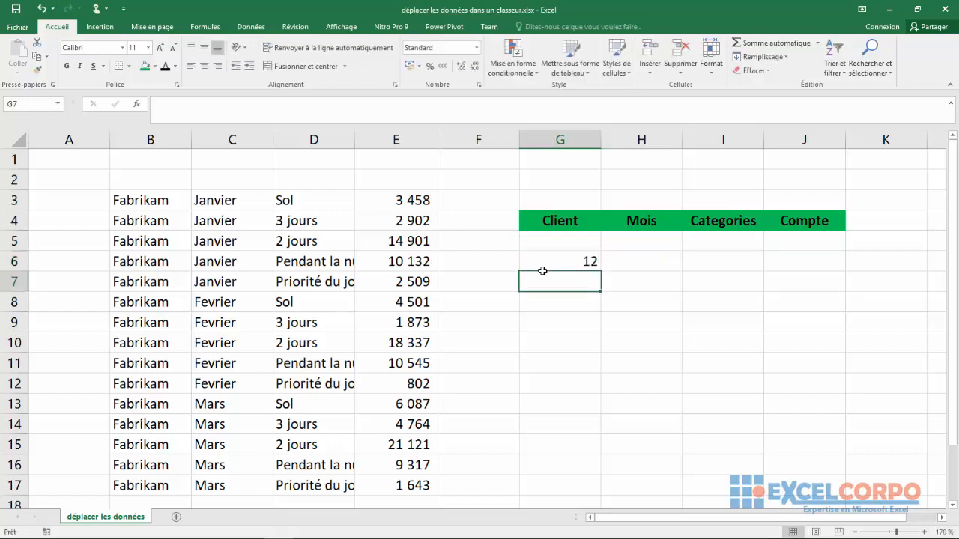
# Move the Compte value in cell E3 to cell G6, replacing the data already there
pyautogui.click(404, 200)
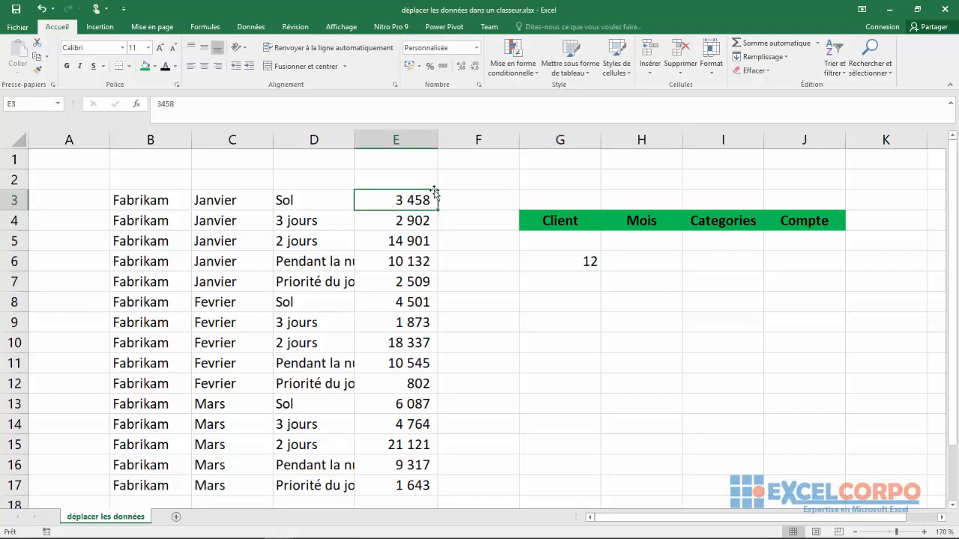
pyautogui.moveTo(435, 193); pyautogui.dragTo(562, 260)
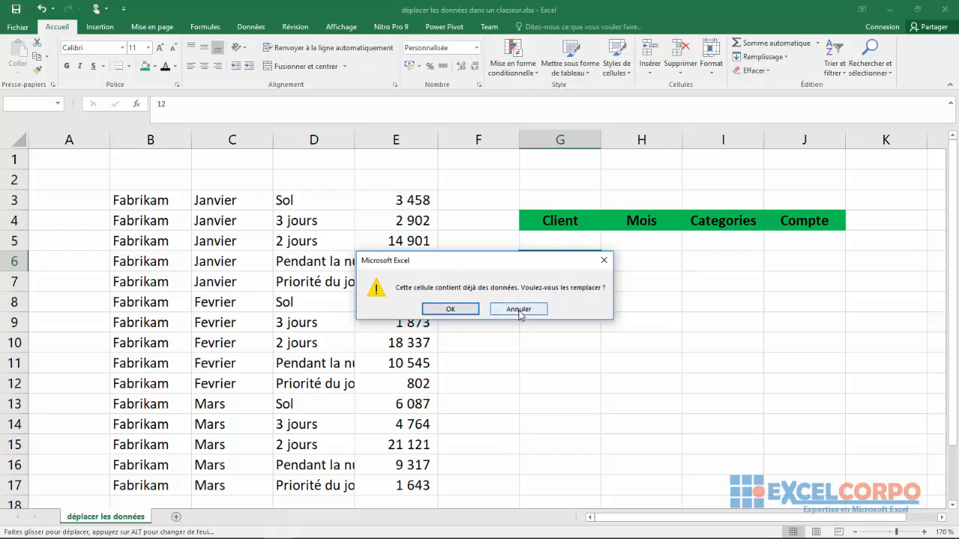
pyautogui.click(458, 309)
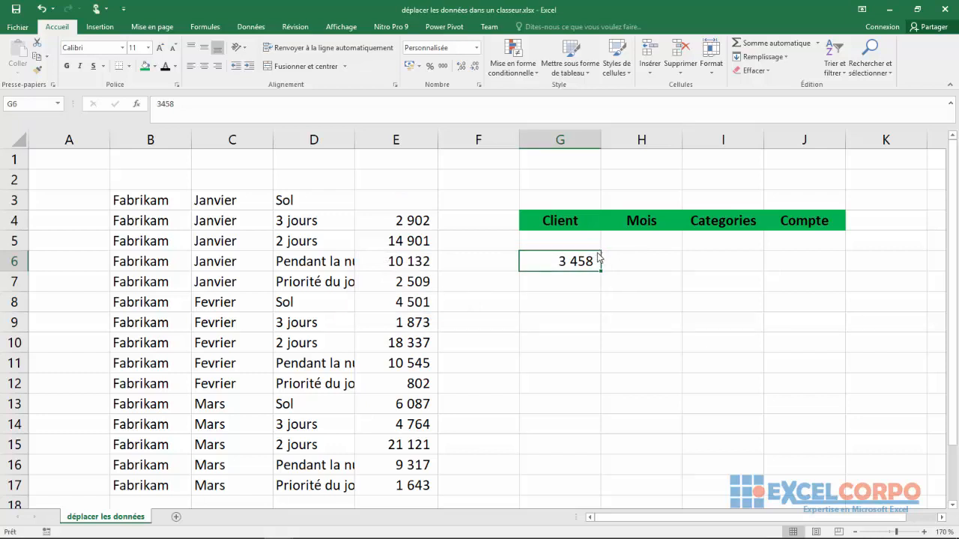
# Move the value in cell G6 back to cell E3, and deselect it
pyautogui.moveTo(600, 257); pyautogui.dragTo(413, 202)
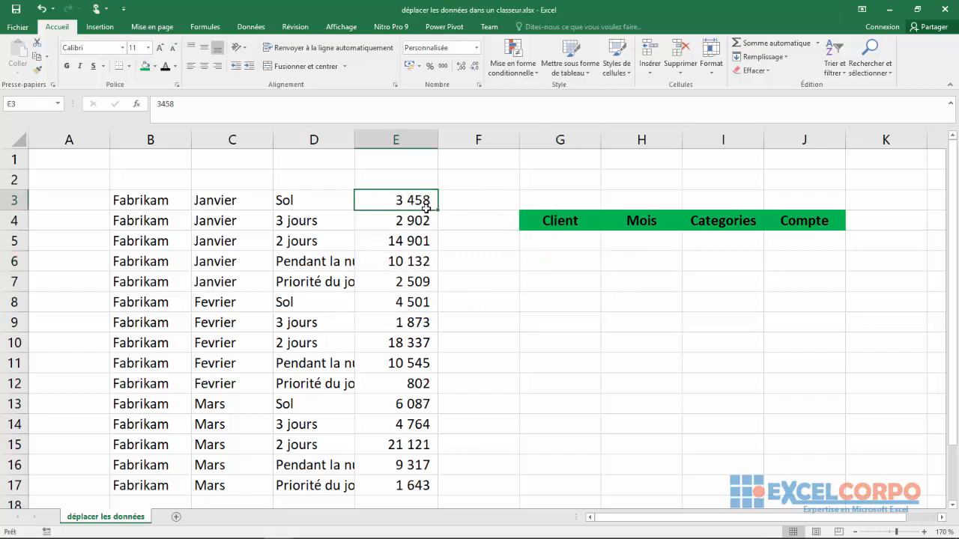
pyautogui.click(512, 303)
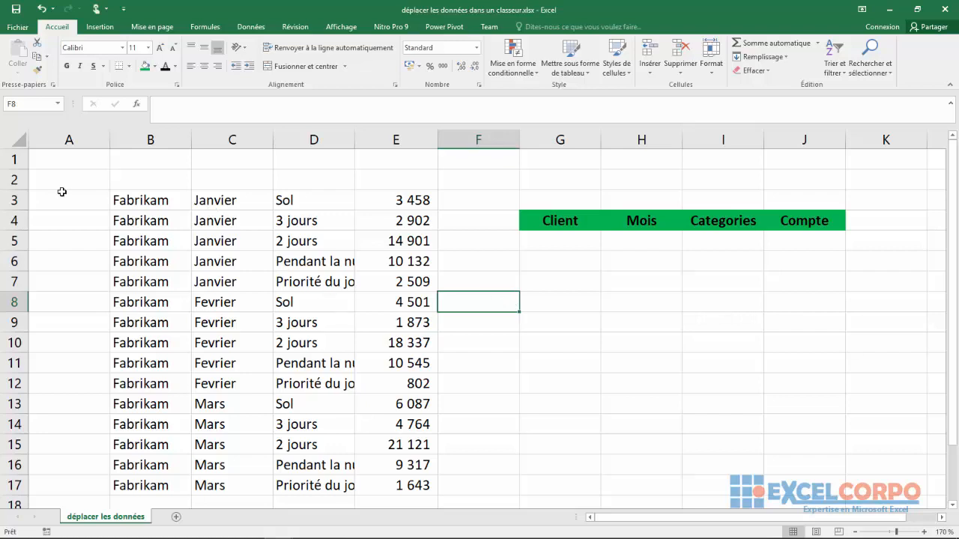
# Select the non-adjacent entire rows 3, 5, 7, 8 and 9 together, and clear the selection
pyautogui.click(13, 199)
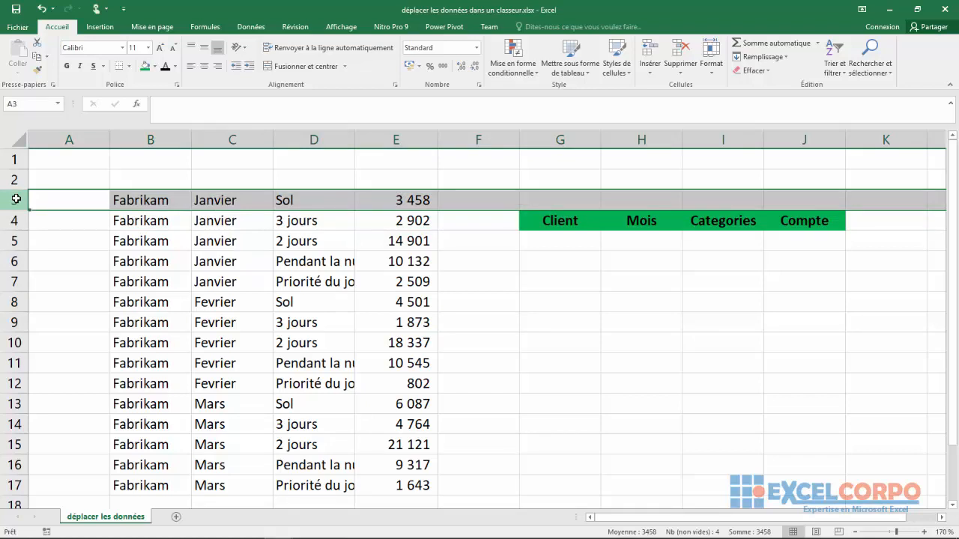
pyautogui.keyDown('ctrl'); pyautogui.click(9, 240); pyautogui.keyUp('ctrl')
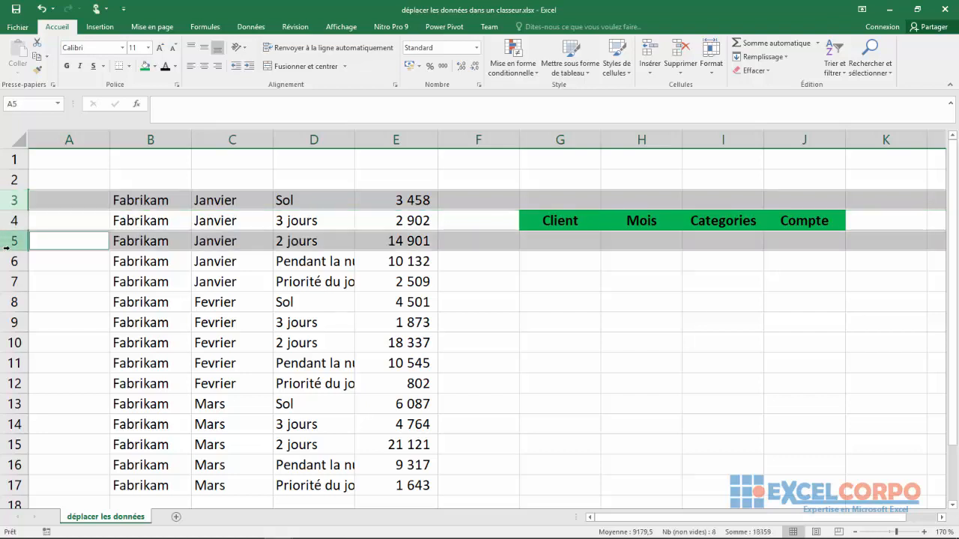
pyautogui.keyDown('ctrl'); pyautogui.click(7, 282); pyautogui.keyUp('ctrl')
pyautogui.keyDown('ctrl'); pyautogui.click(6, 302); pyautogui.keyUp('ctrl')
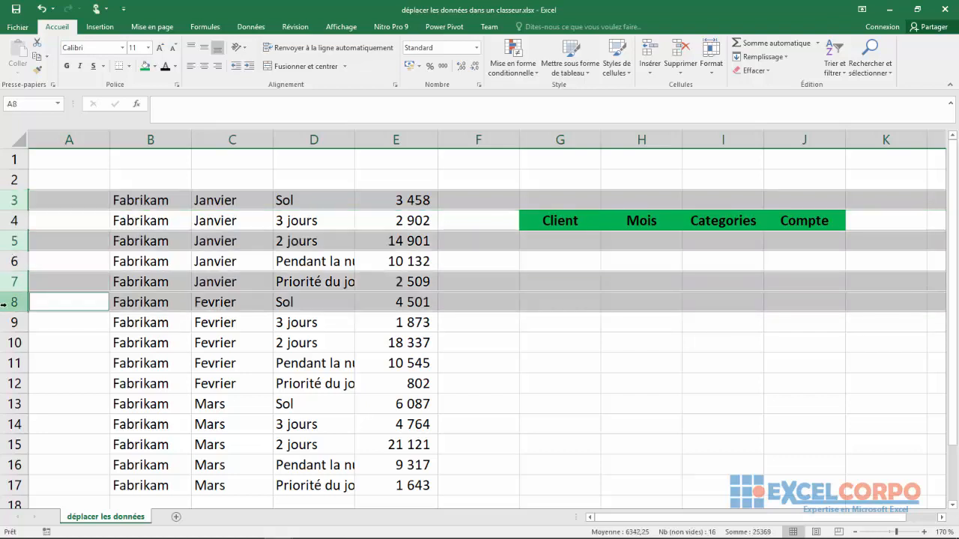
pyautogui.keyDown('ctrl'); pyautogui.click(6, 321); pyautogui.keyUp('ctrl')
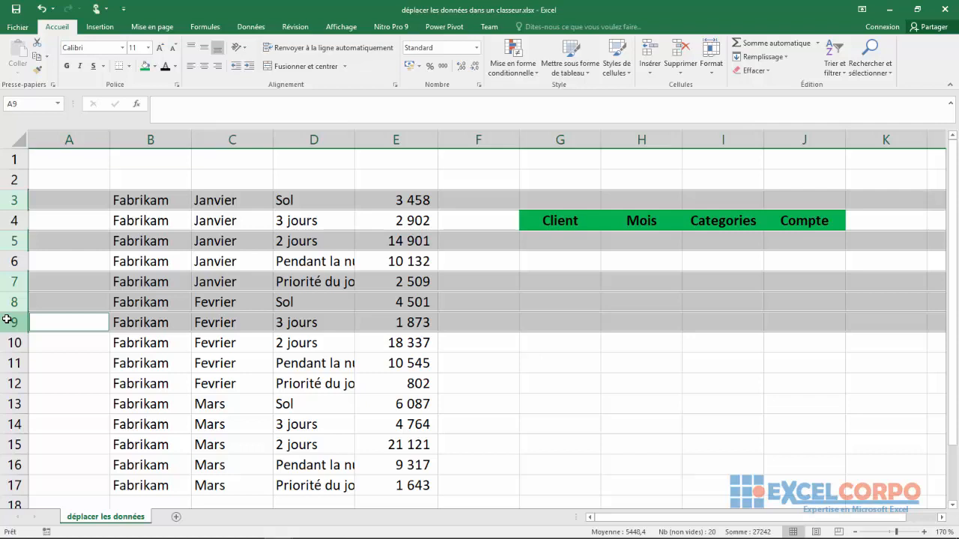
pyautogui.click(75, 354)
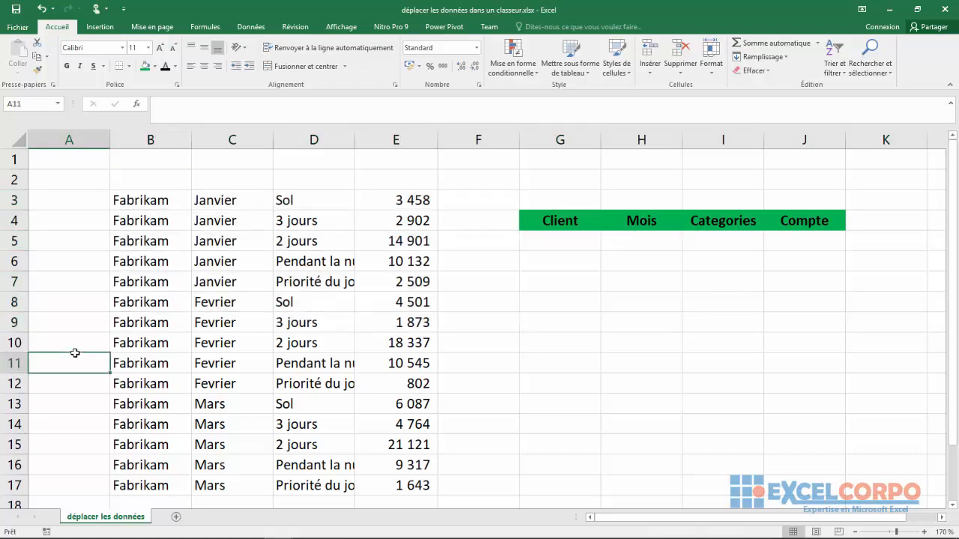
# Select the entire columns B, D, F, G, H and J together, and clear the selection
pyautogui.click(144, 135)
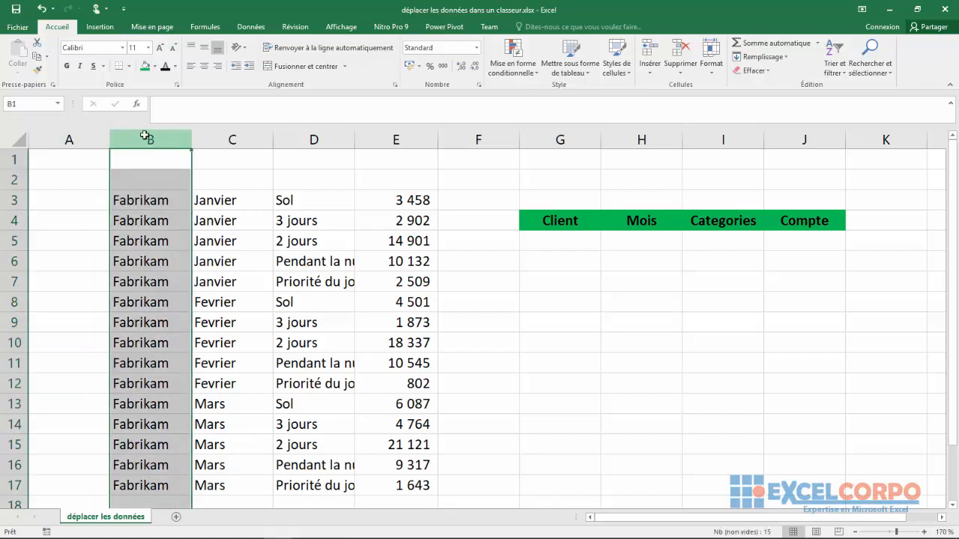
pyautogui.keyDown('ctrl'); pyautogui.click(334, 136); pyautogui.keyUp('ctrl')
pyautogui.keyDown('ctrl'); pyautogui.click(477, 138); pyautogui.keyUp('ctrl')
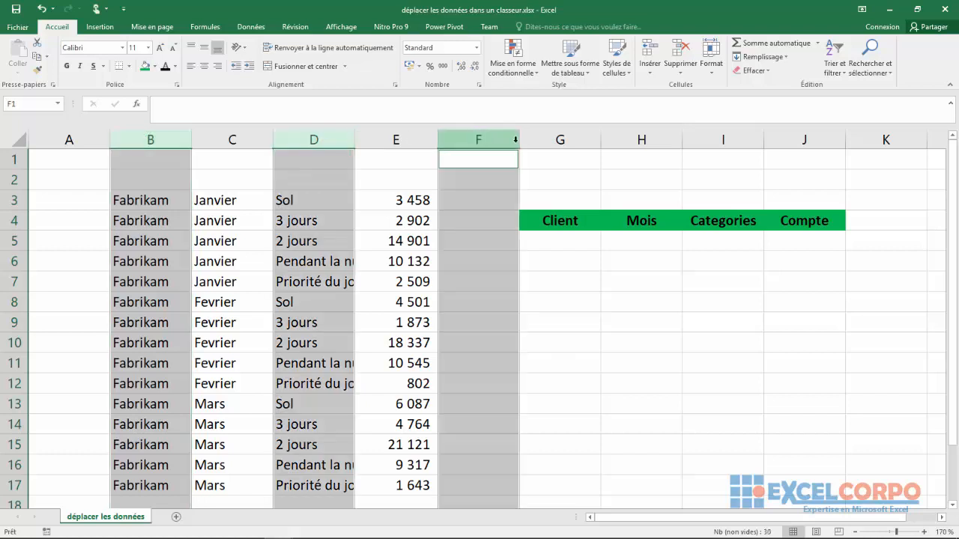
pyautogui.keyDown('ctrl'); pyautogui.click(581, 135); pyautogui.keyUp('ctrl')
pyautogui.keyDown('ctrl'); pyautogui.click(648, 138); pyautogui.keyUp('ctrl')
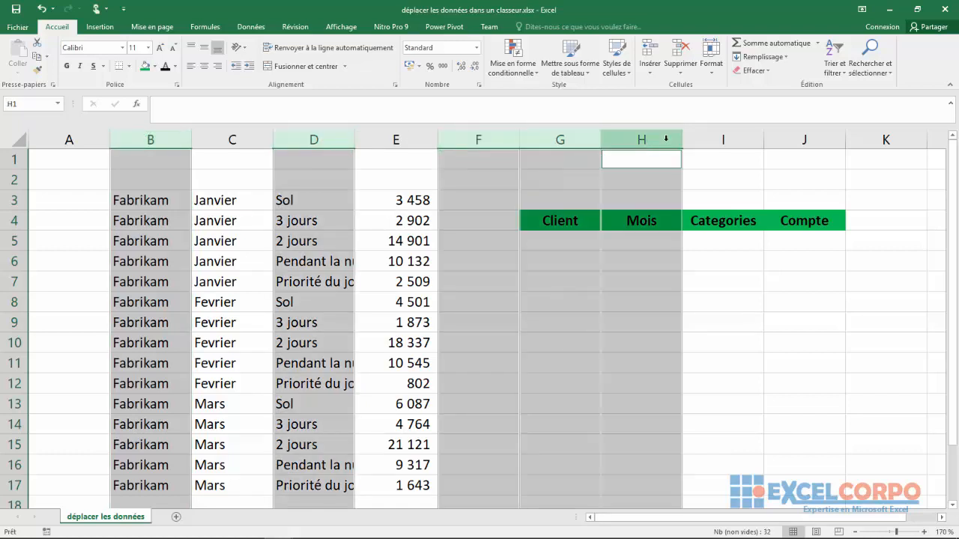
pyautogui.keyDown('ctrl'); pyautogui.click(779, 133); pyautogui.keyUp('ctrl')
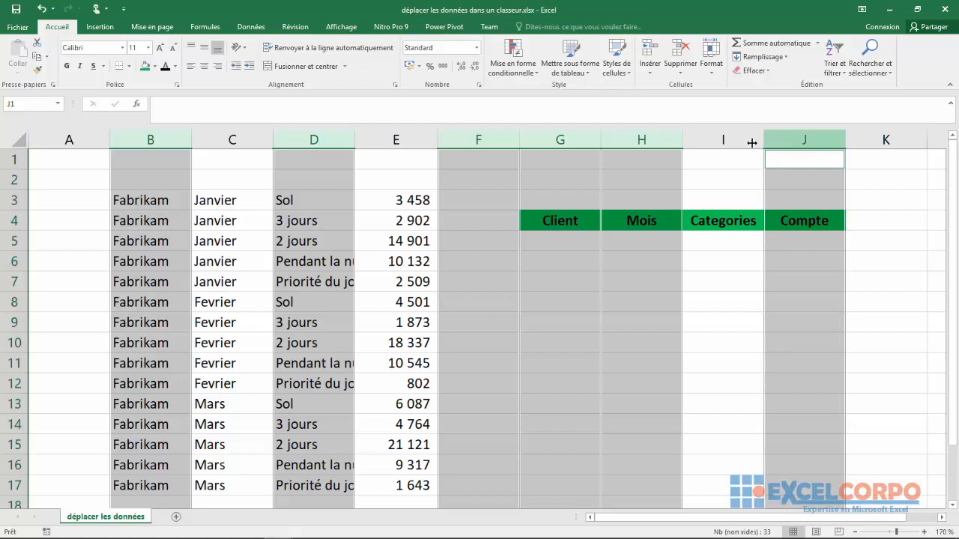
pyautogui.click(664, 280)
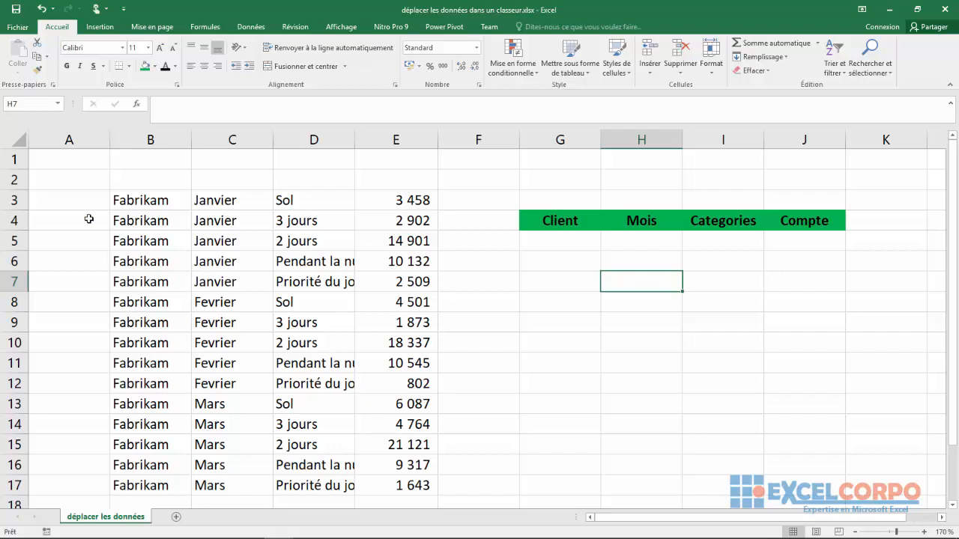
# Select the data range B3:E17, and clear the selection
pyautogui.moveTo(115, 201); pyautogui.dragTo(414, 486)
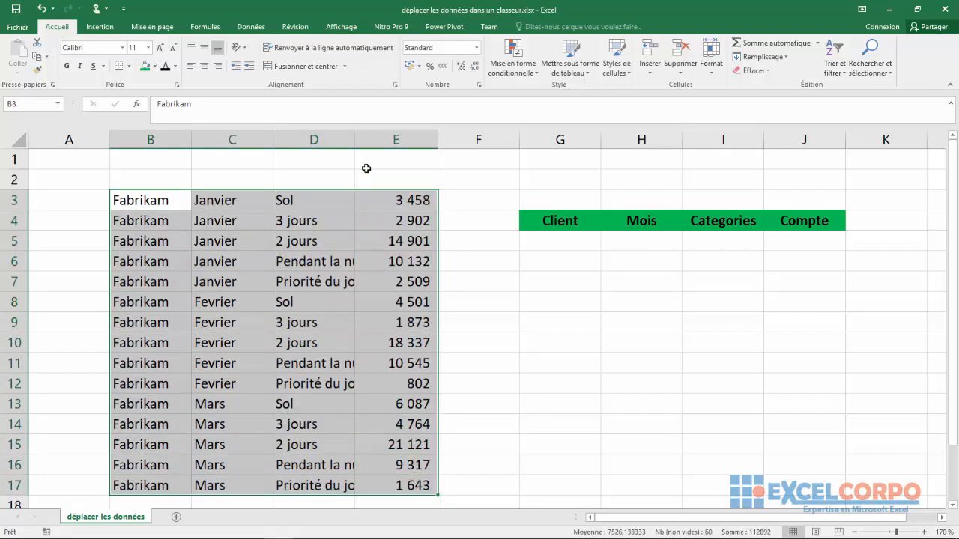
pyautogui.click(587, 363)
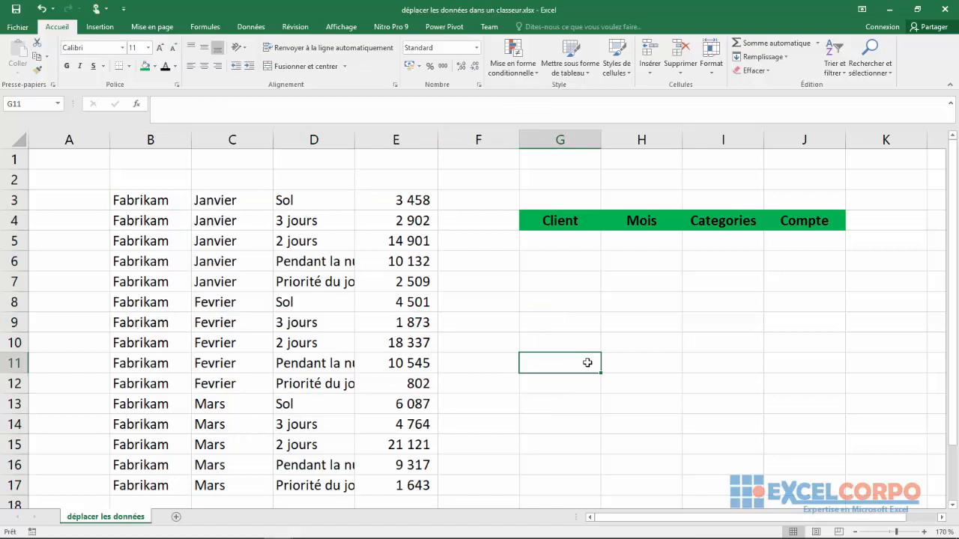